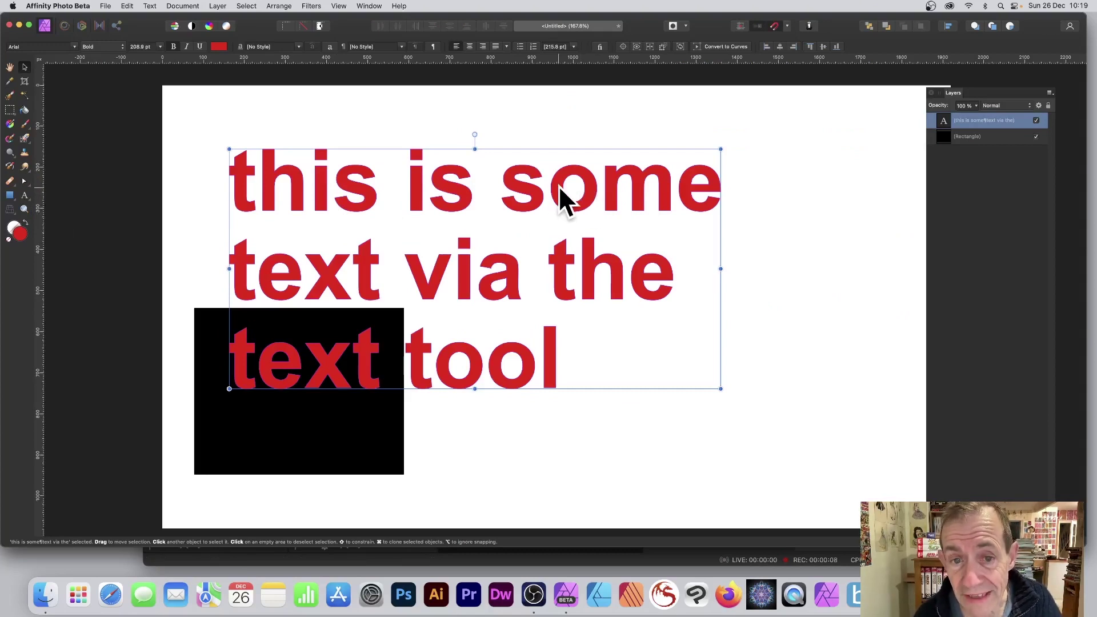
Step: Nudge the red text slightly and make a pixel selection from the text layer
left_click_drag(561, 183, 559, 186)
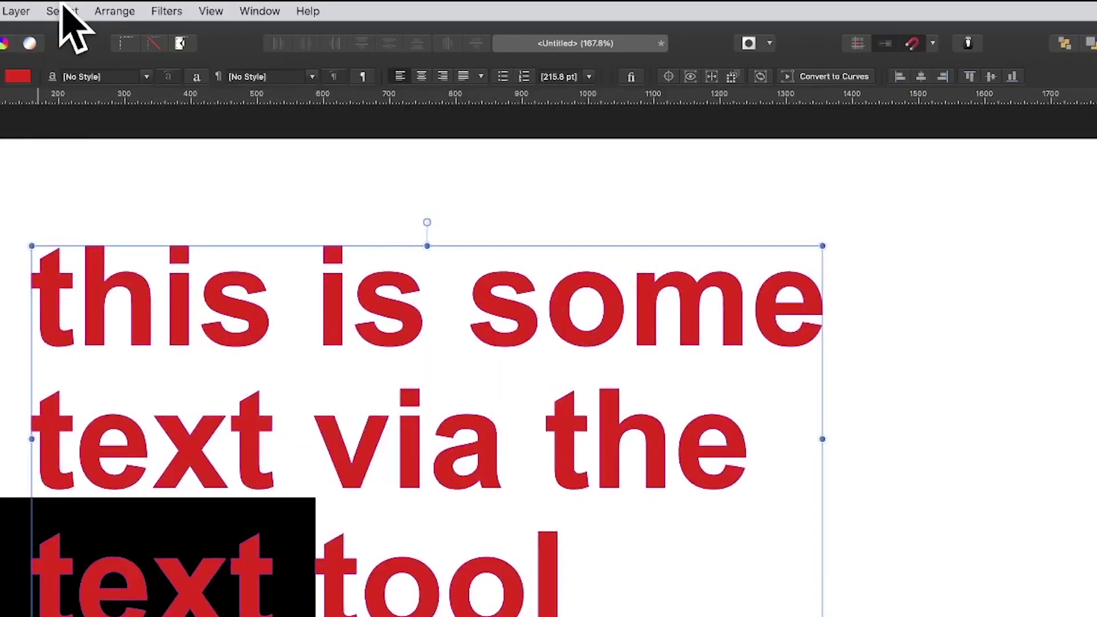
left_click(246, 6)
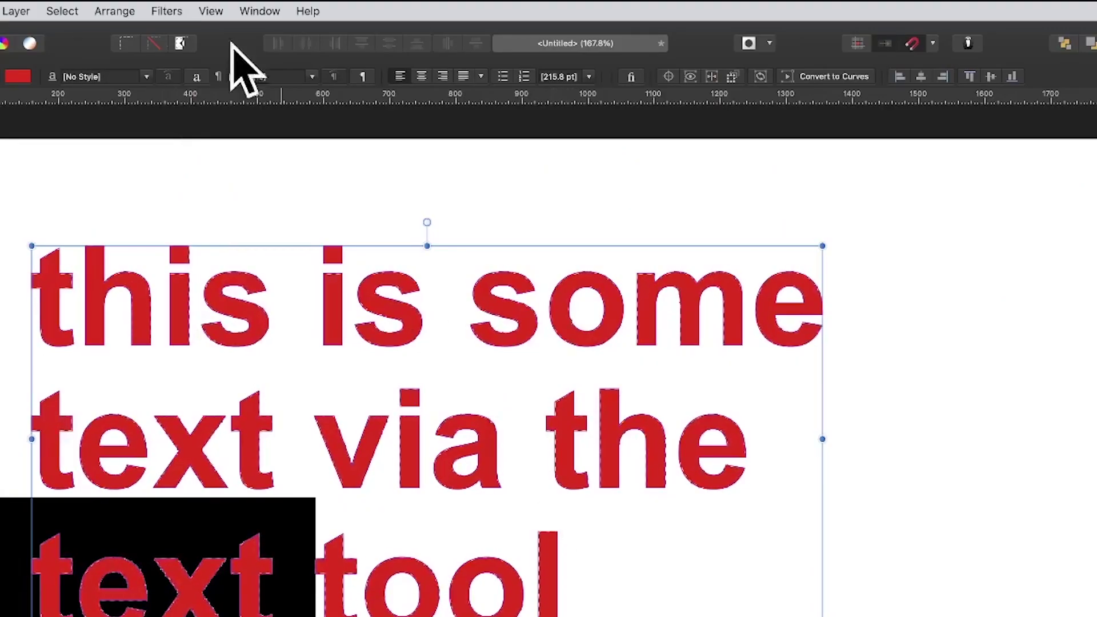
Step: Add a Procedural Texture using the Smoothed bars preset with a bar count of 300
left_click(163, 11)
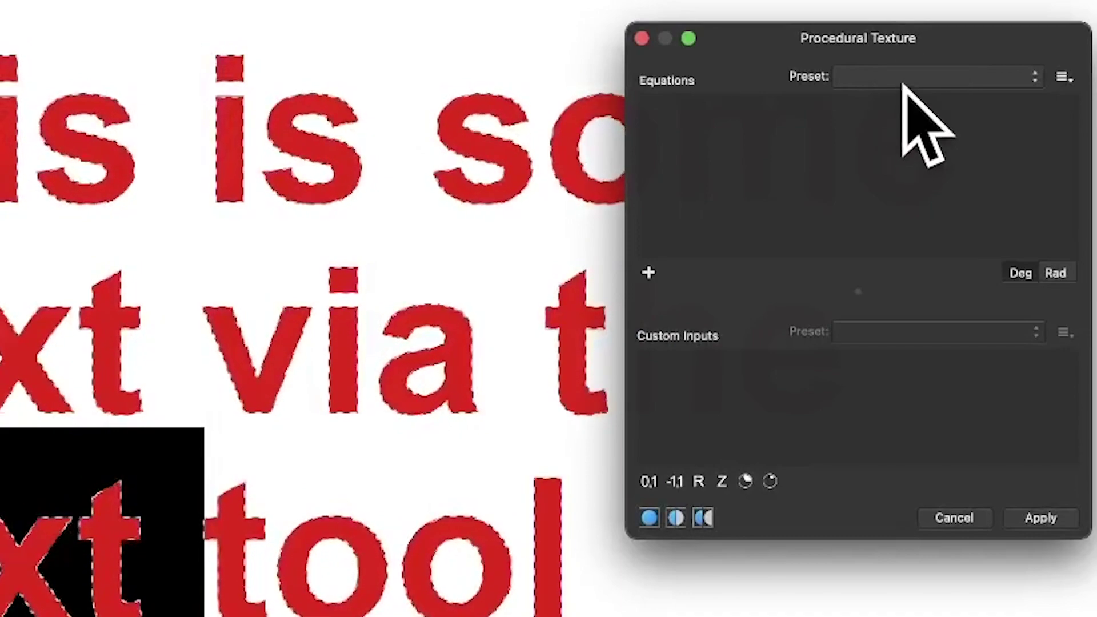
left_click(900, 77)
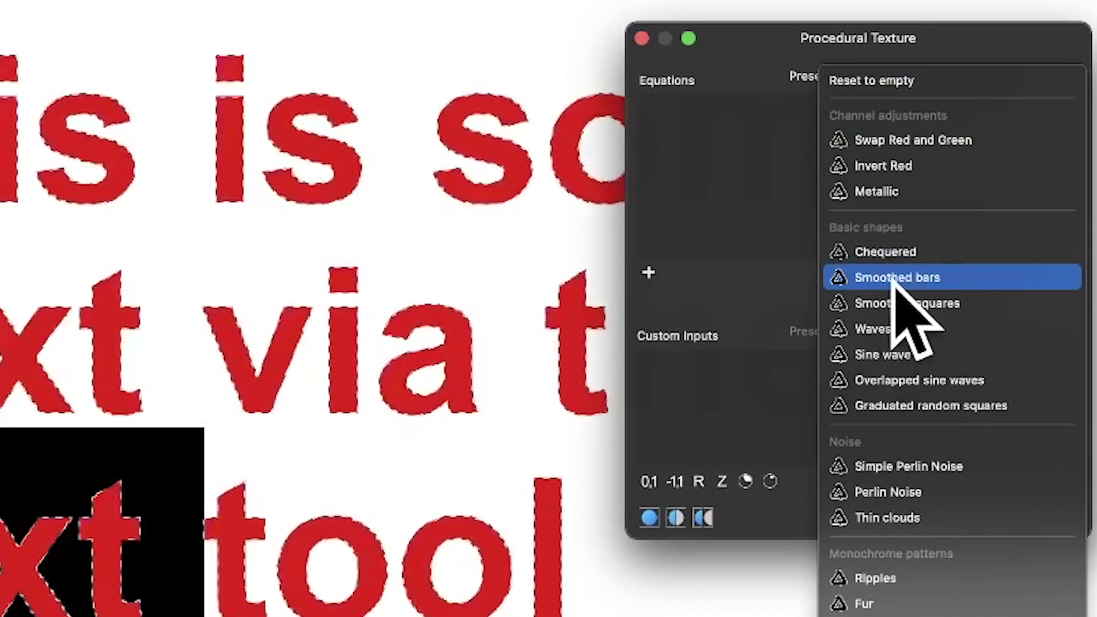
left_click(897, 277)
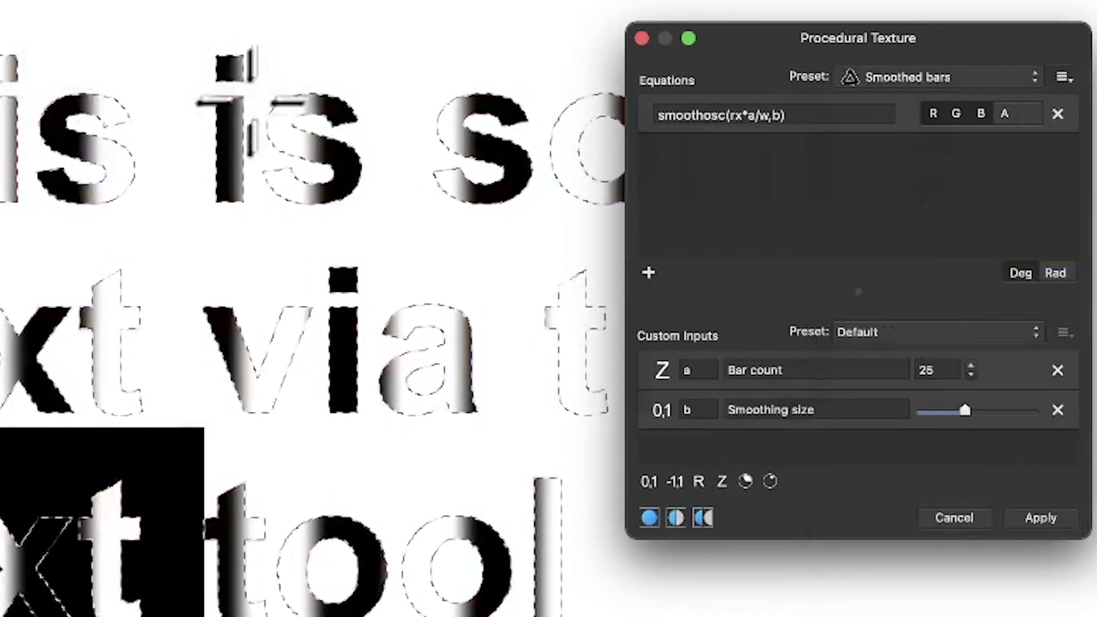
double_click(930, 369)
type("300")
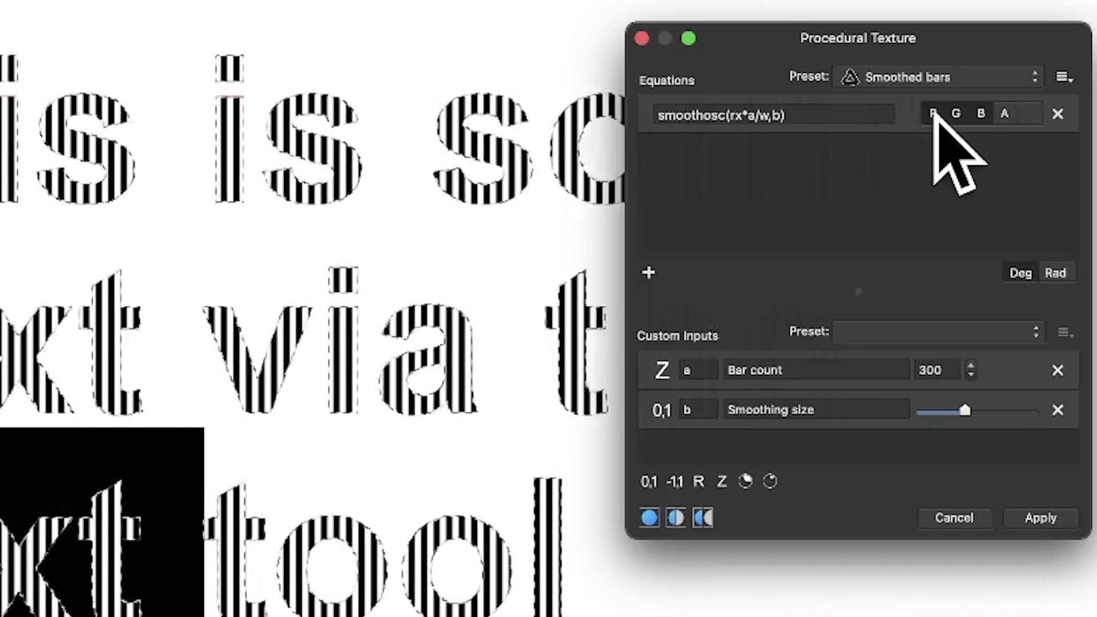
Step: Limit the bars to the alpha channel, lower the smoothing size, and apply the texture
left_click(933, 114)
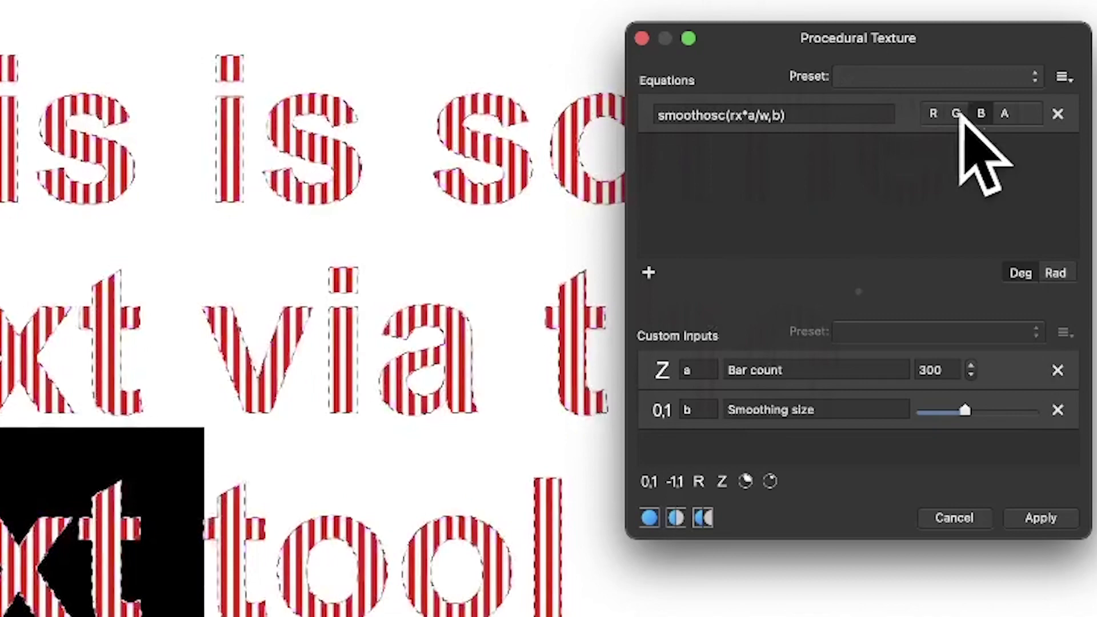
left_click(981, 114)
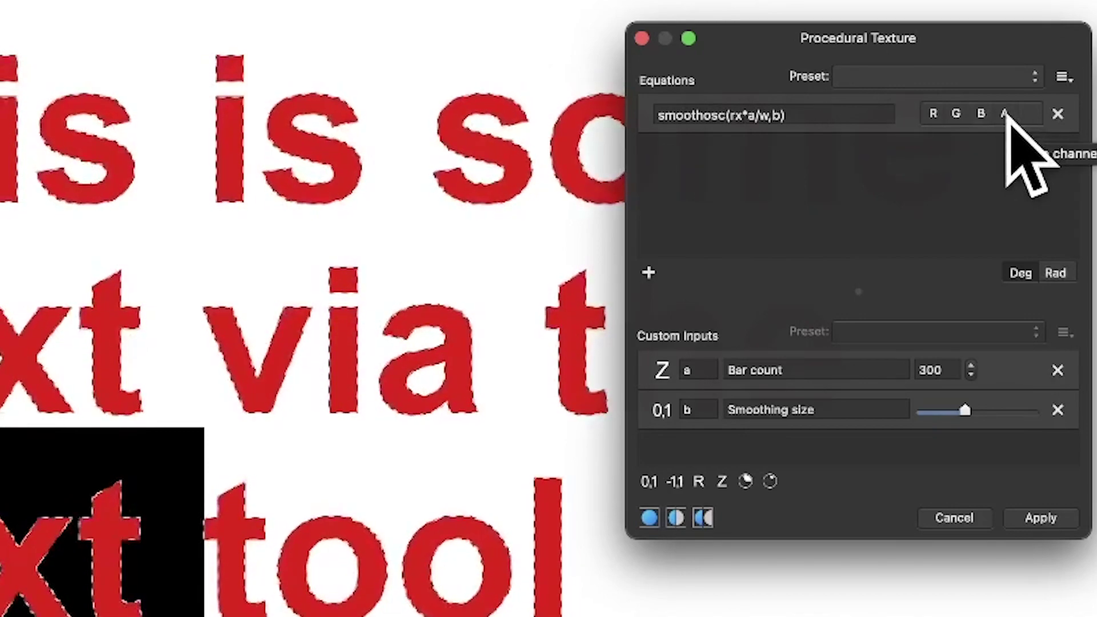
left_click(1005, 114)
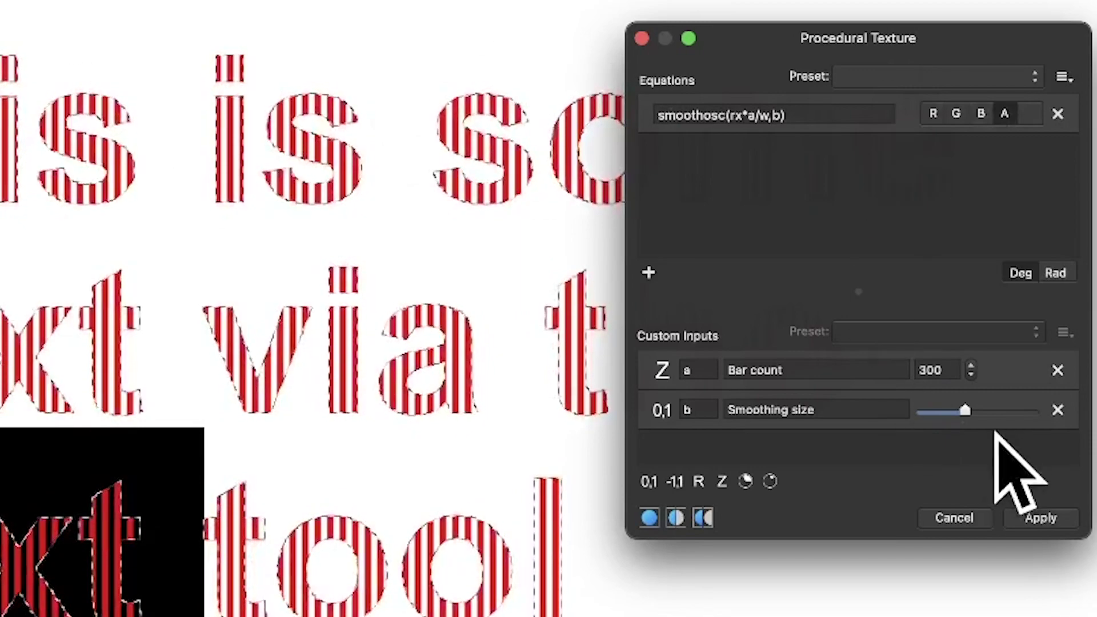
left_click_drag(964, 410, 922, 410)
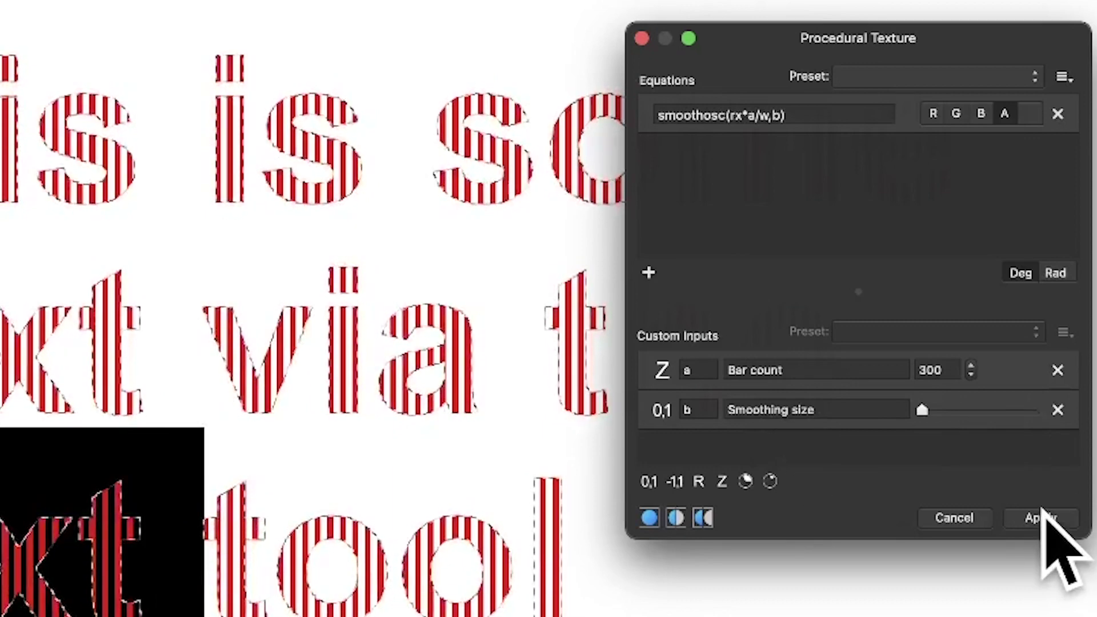
left_click(1041, 518)
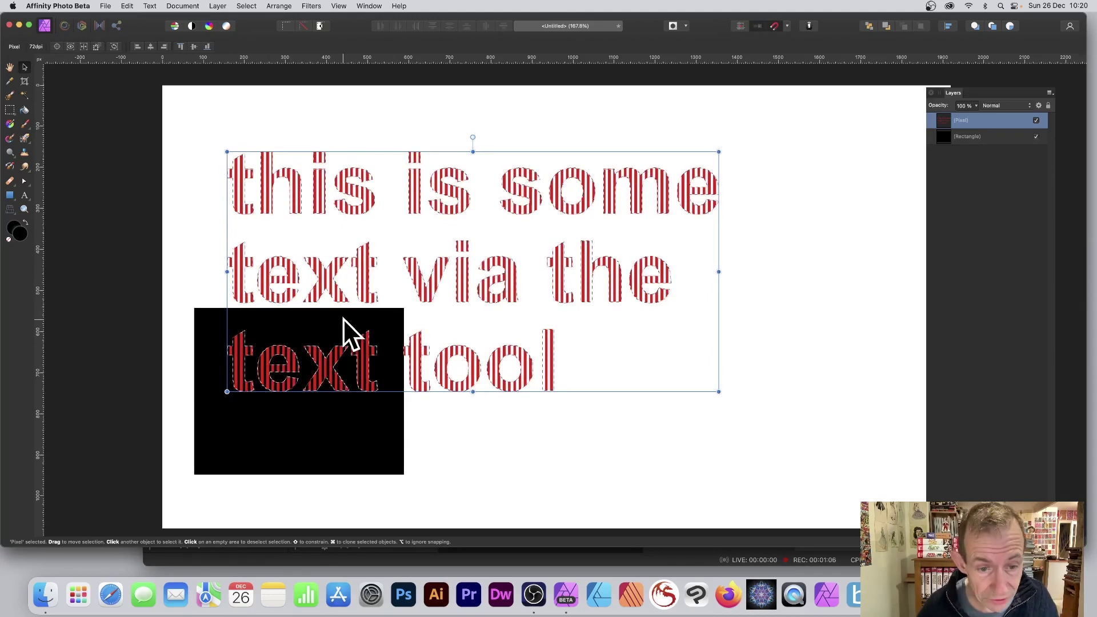
Step: Deselect, select the striped text layer, and move it down and right over the rectangle
key("Escape")
left_click(373, 372)
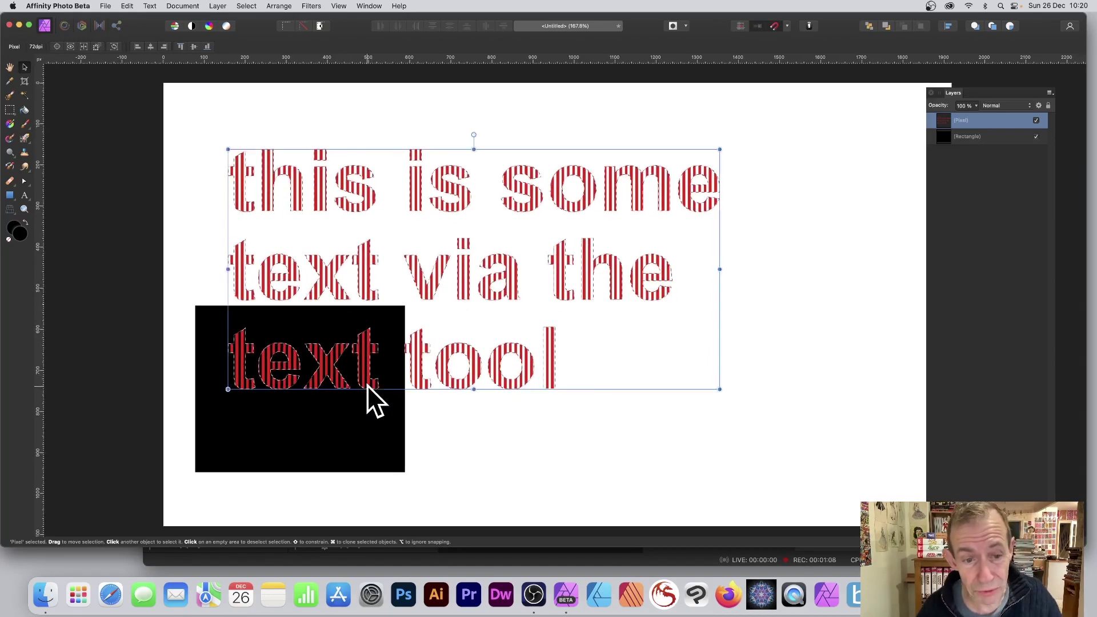
left_click(96, 11)
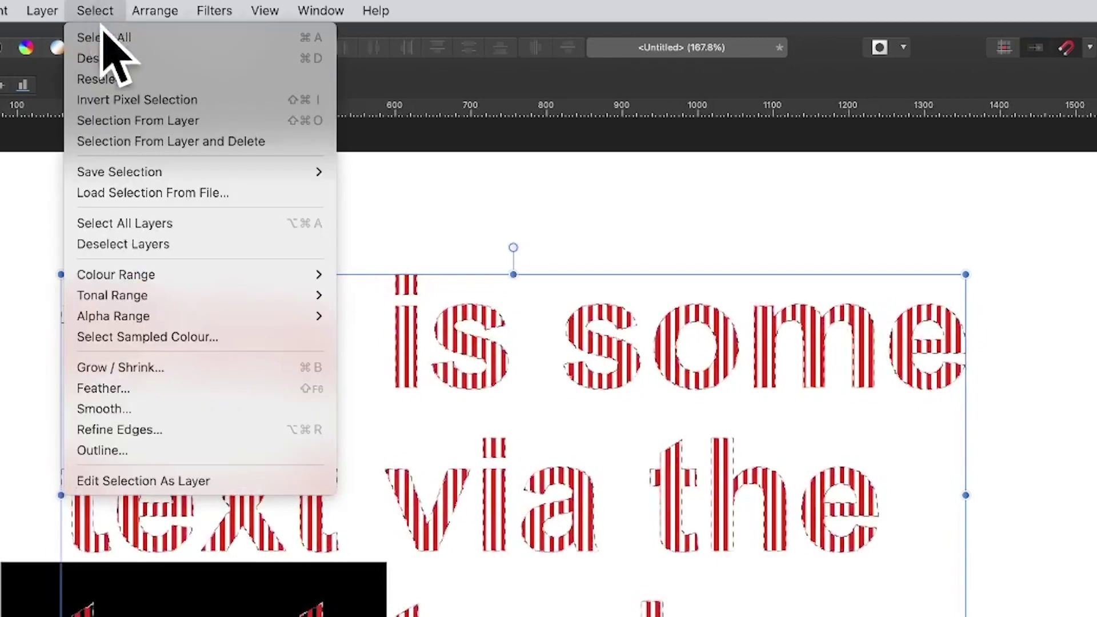
left_click(115, 54)
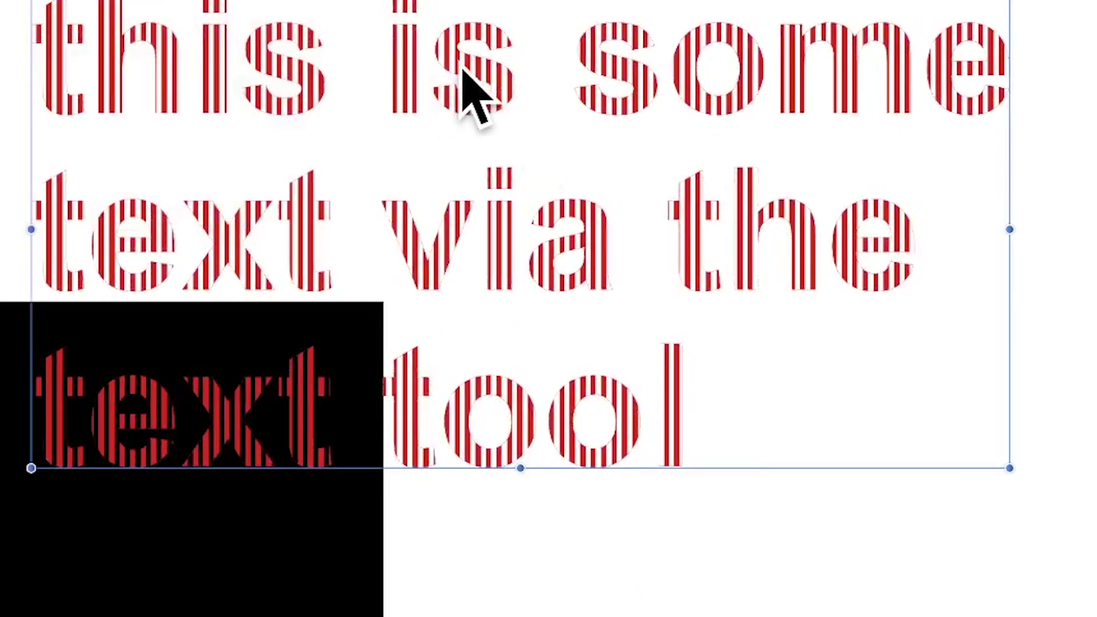
left_click_drag(467, 87, 596, 120)
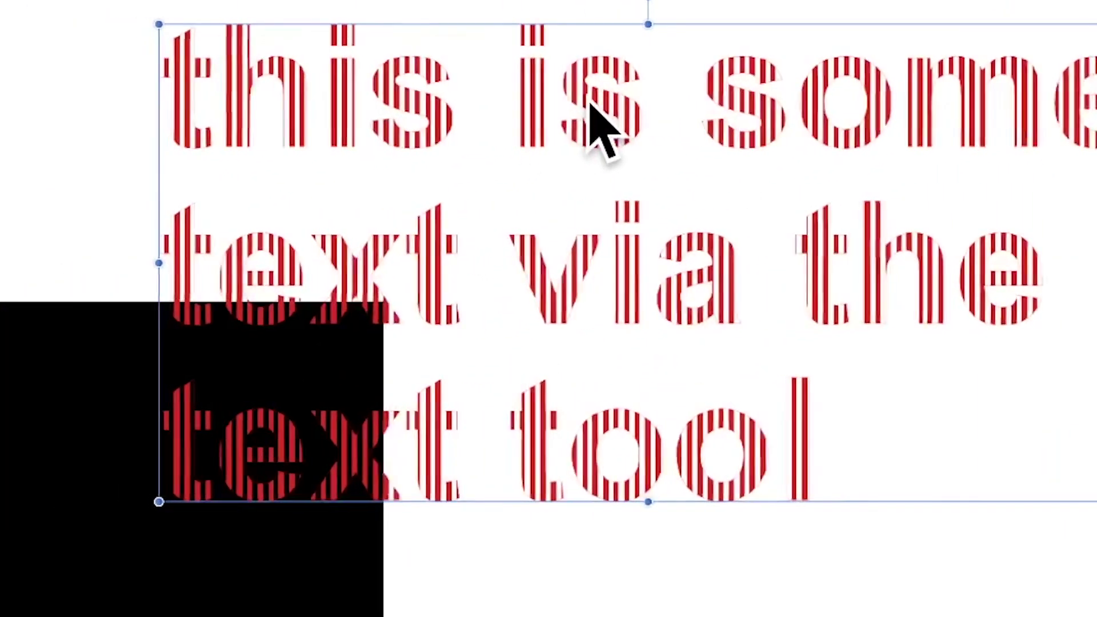